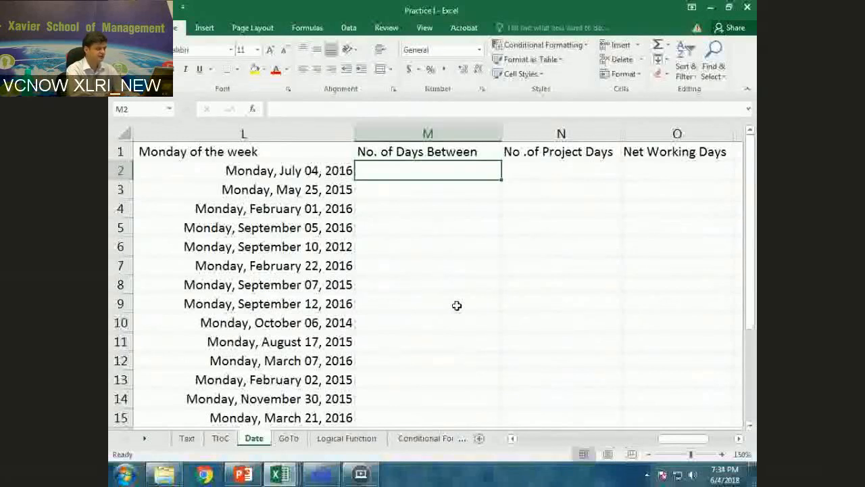
# Calculate the number of days between the first two dates in cell M2 with the formula =A2 - A3.
pyautogui.write('=a3 - a2')
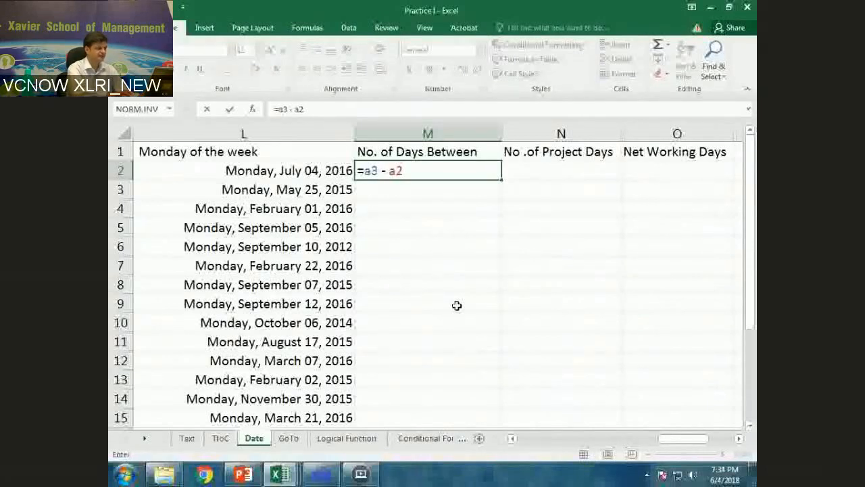
pyautogui.press('F2')
pyautogui.press('Left')
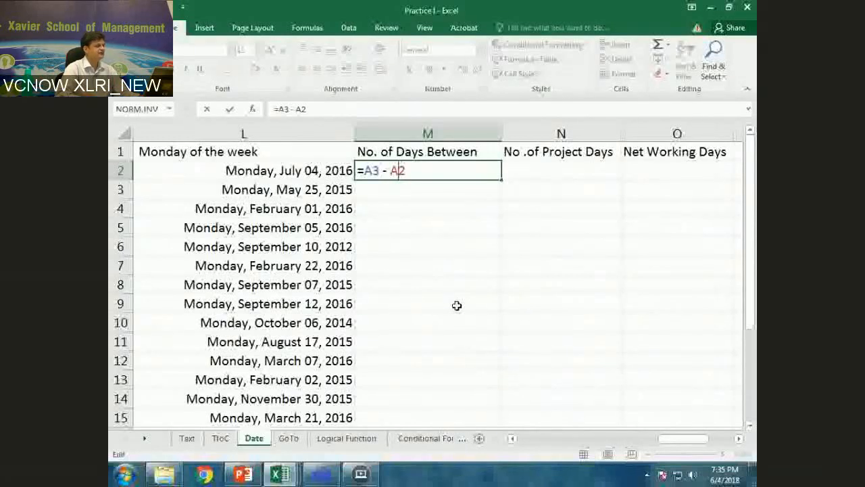
pyautogui.press('Escape')
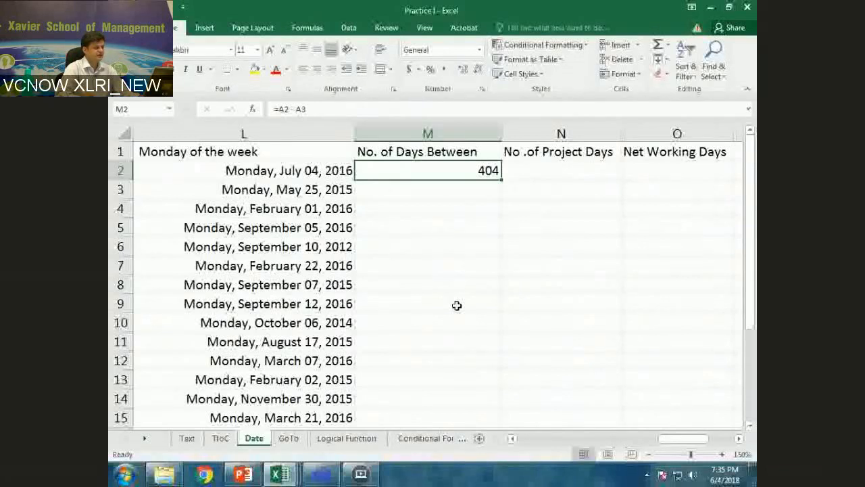
pyautogui.moveTo(682, 438); pyautogui.dragTo(529, 446)
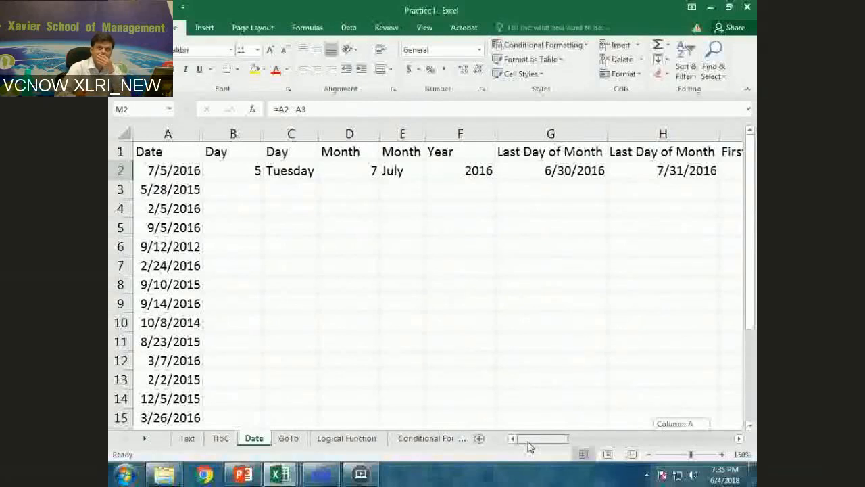
pyautogui.moveTo(529, 446); pyautogui.dragTo(472, 199)
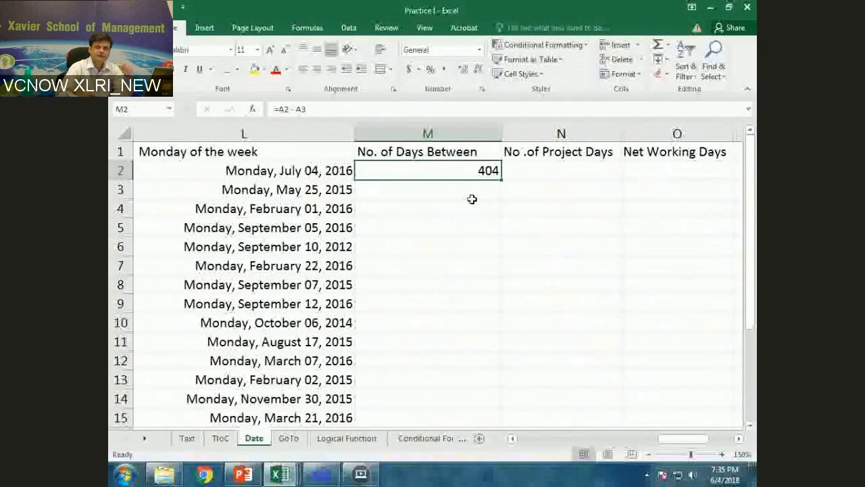
pyautogui.press('F2')
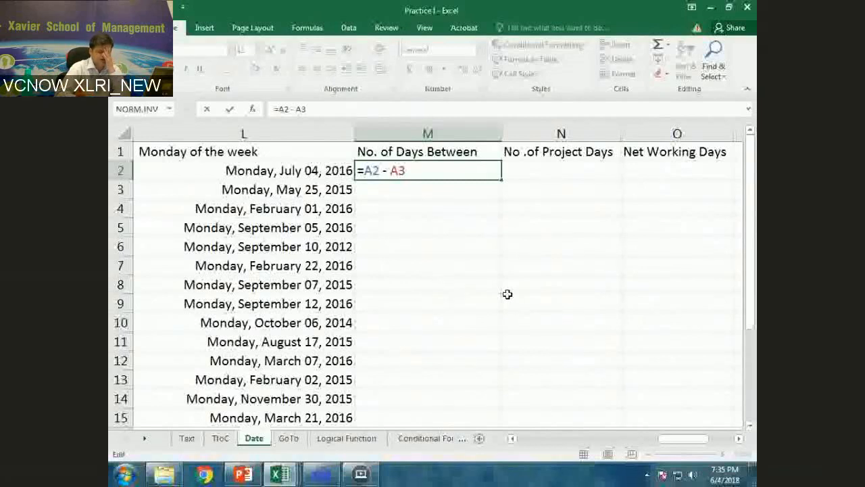
pyautogui.hotkey('ctrl', 'Return')
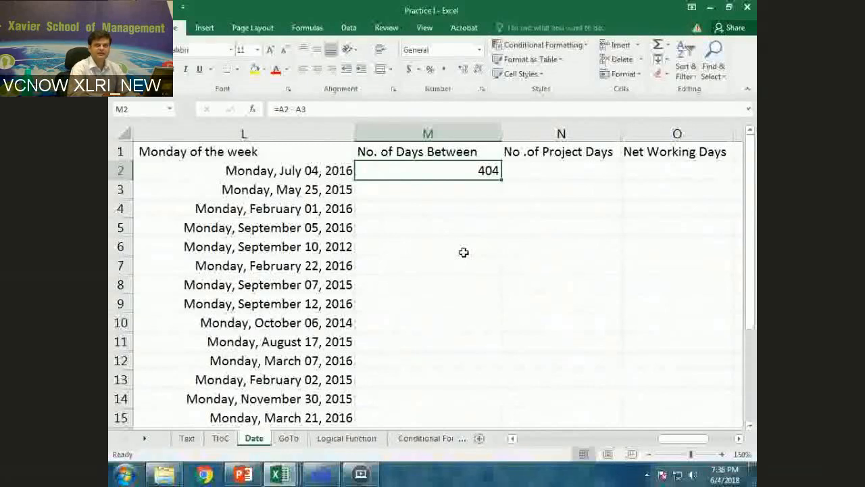
# Calculate the number of project days in cell N2, counting both end dates, with the formula =A2 - A3 + 1.
pyautogui.hscroll(1, 464, 252)
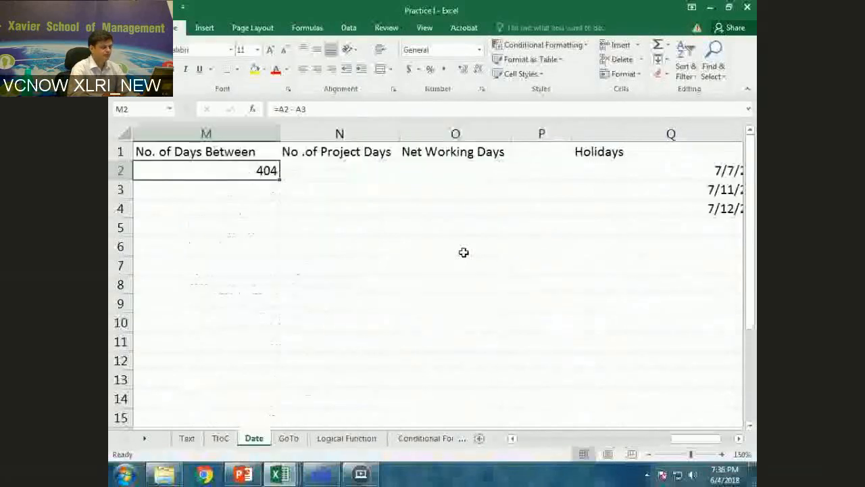
pyautogui.hscroll(-1, 464, 253)
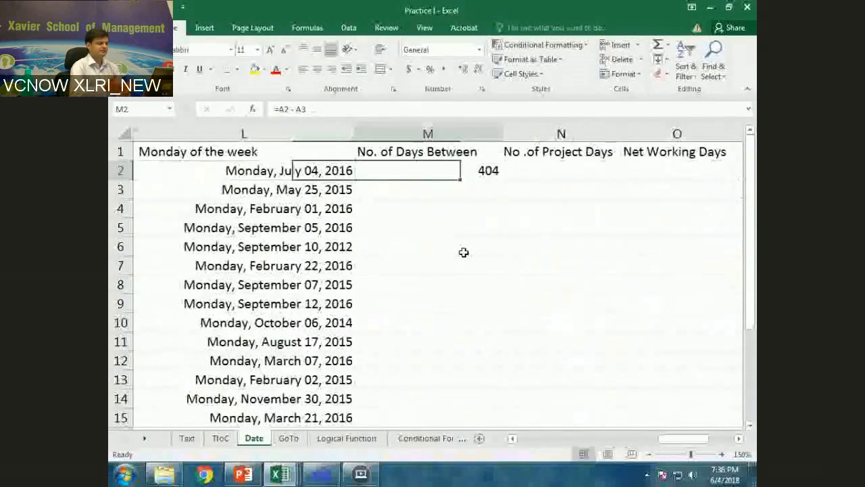
pyautogui.press('Right')
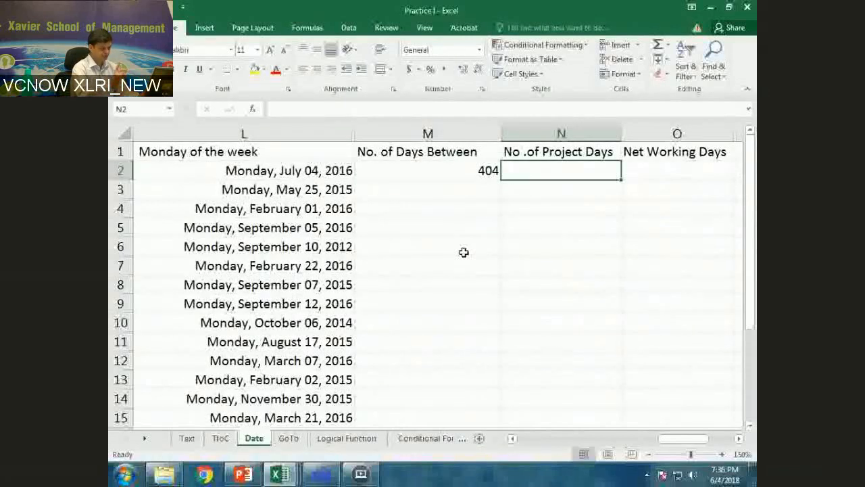
pyautogui.write('=')
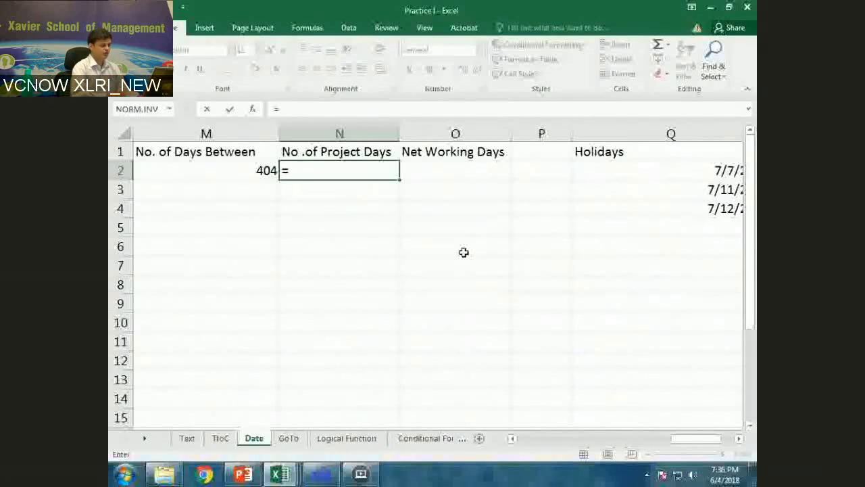
pyautogui.write('a')
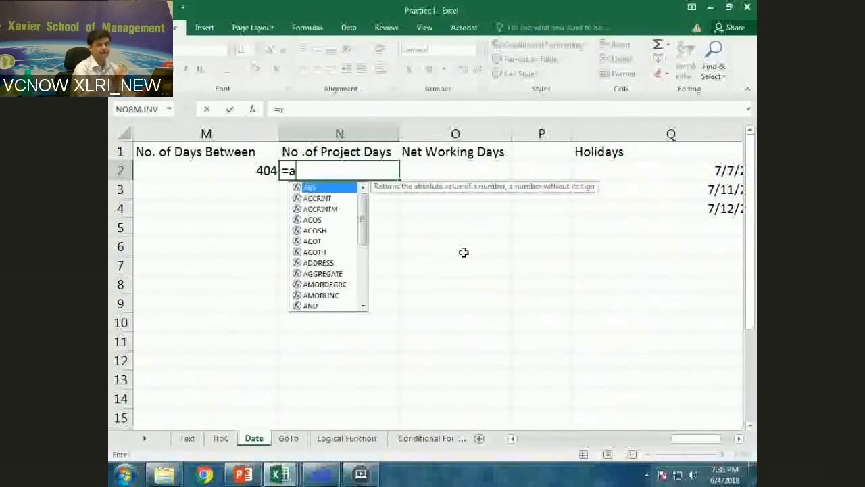
pyautogui.write('2 - A3 + 1')
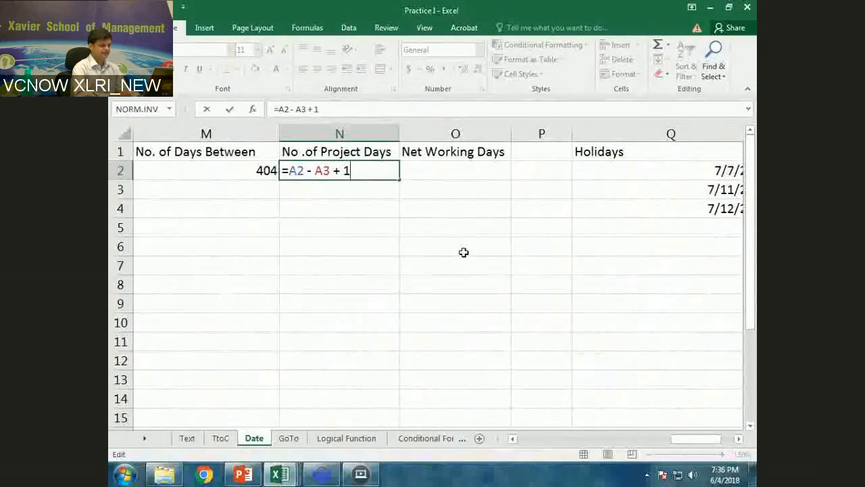
pyautogui.press('Return')
# Begin a NETWORKDAYS.INTL formula in O2 under Net Working Days, with A3 as the start date and A2 as the end date.
pyautogui.press('Up')
pyautogui.press('Right')
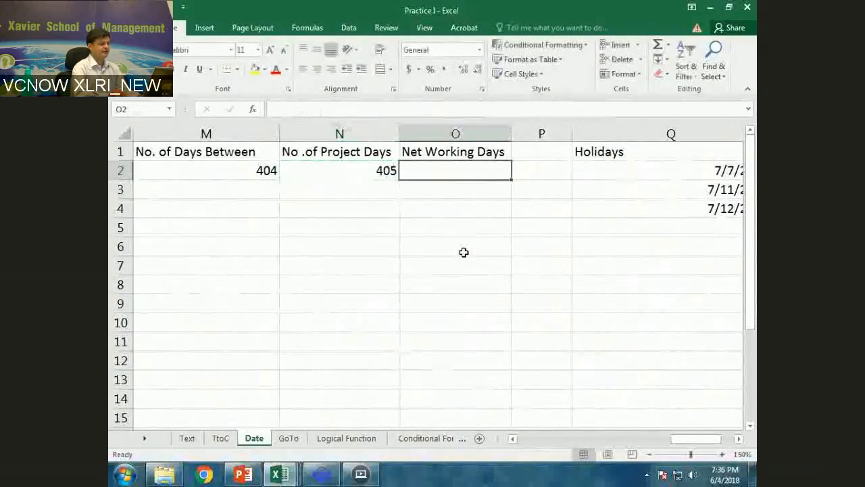
pyautogui.press('Right')
pyautogui.press('Right')
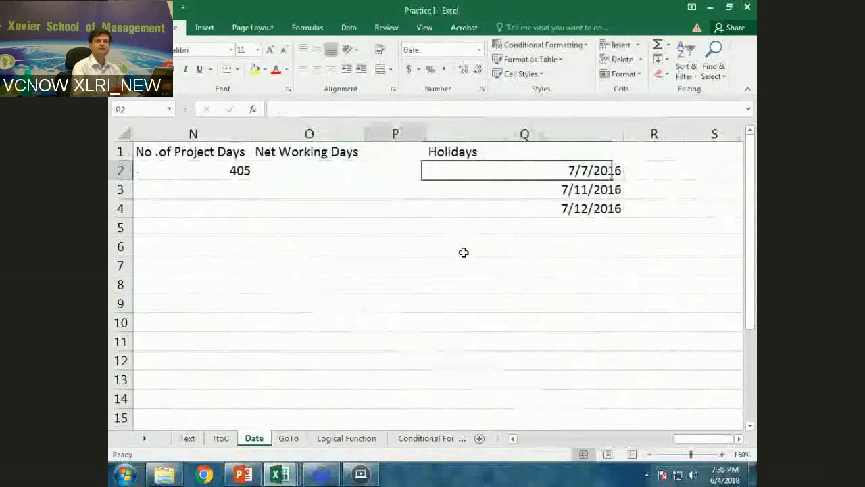
pyautogui.press('Left')
pyautogui.press('Left')
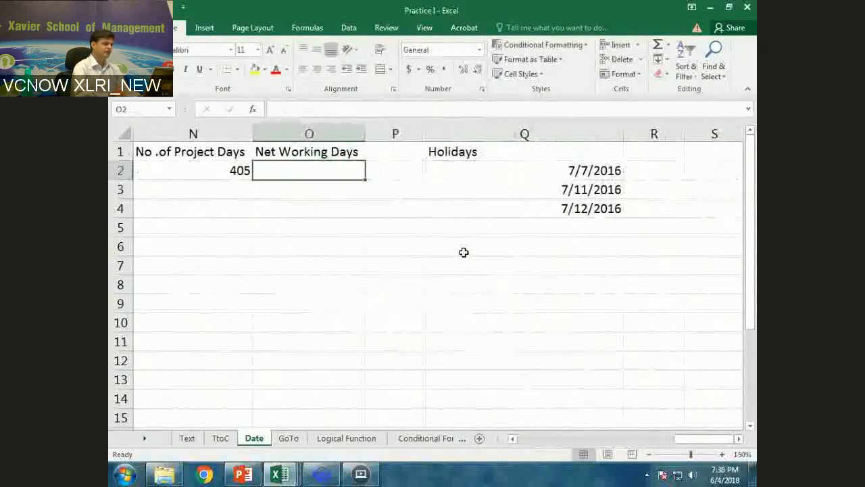
pyautogui.press('Up')
pyautogui.press('Down')
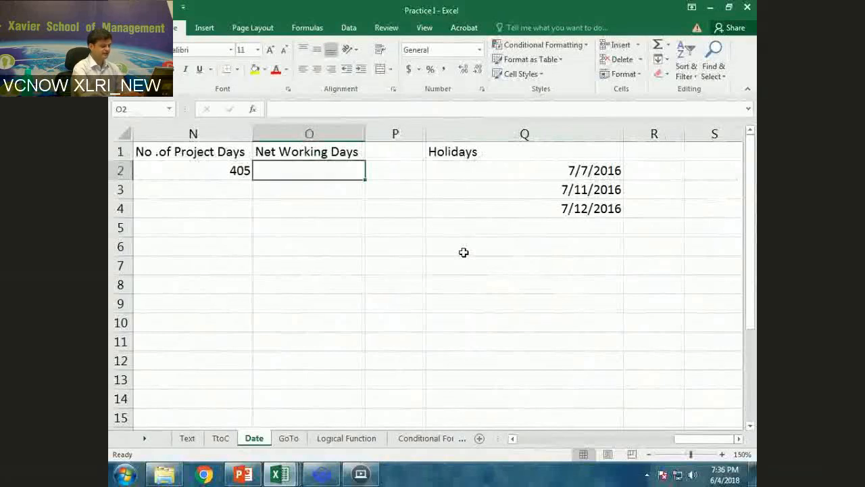
pyautogui.write('=ne')
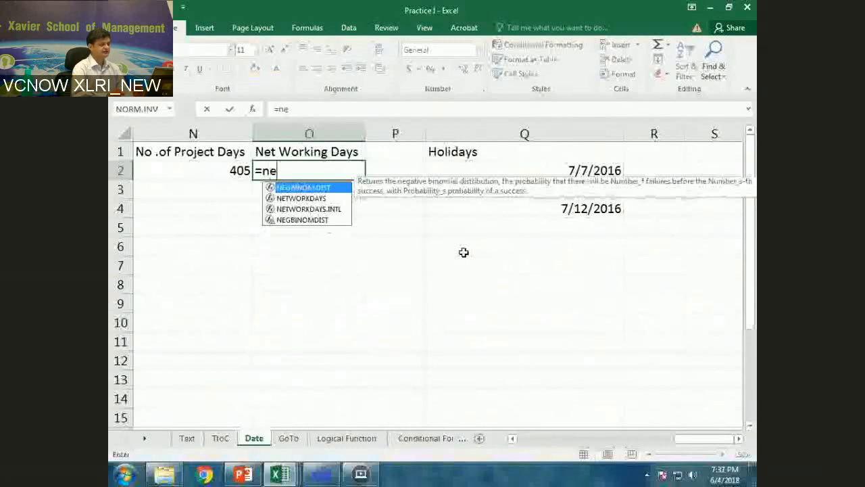
pyautogui.write('t')
pyautogui.press('Down')
pyautogui.press('Tab')
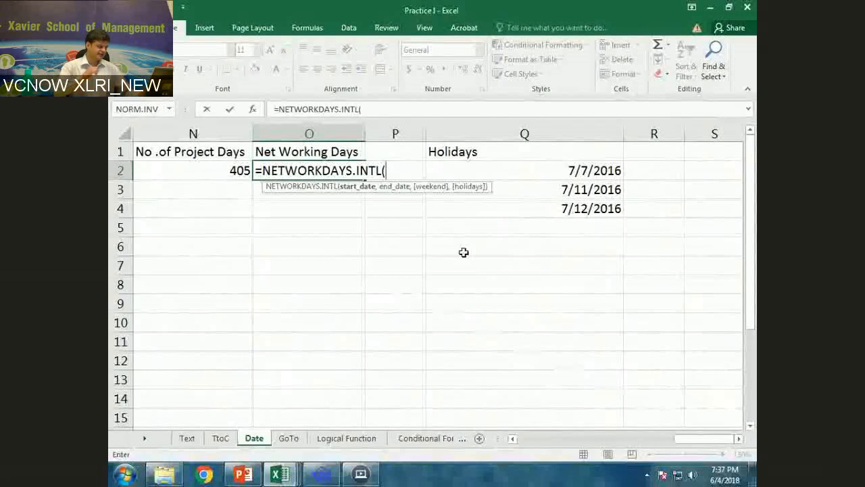
pyautogui.write('a3,')
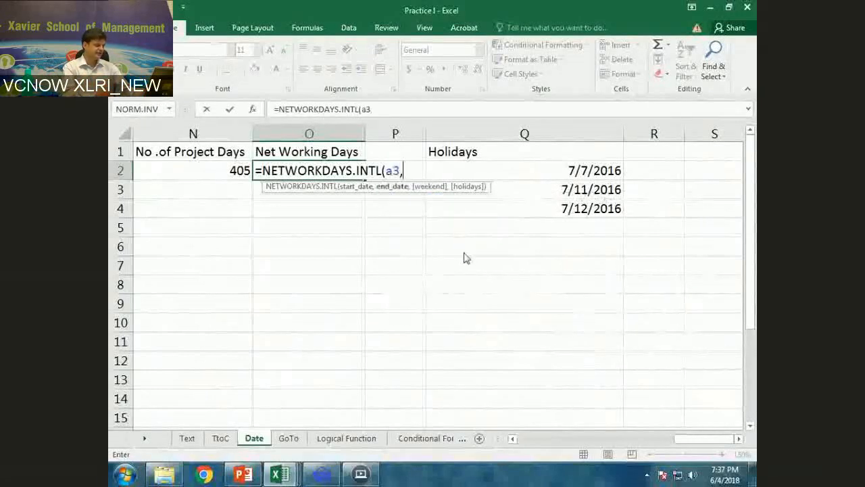
pyautogui.write('a2')
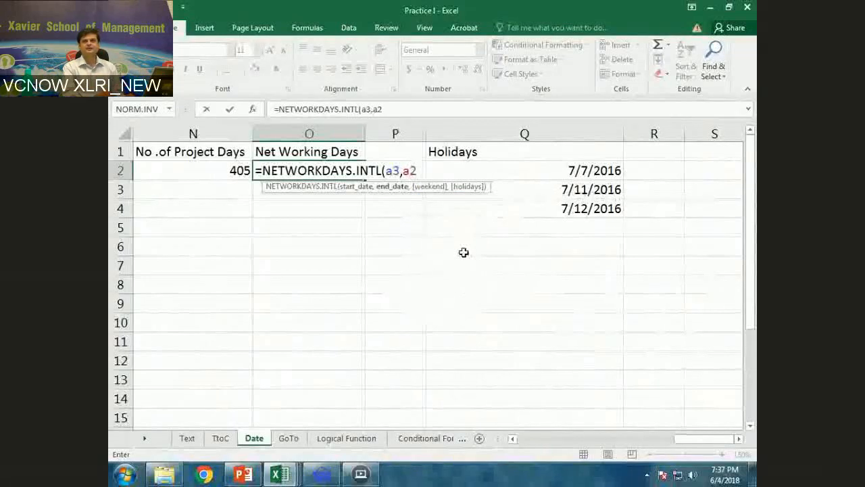
pyautogui.write(',')
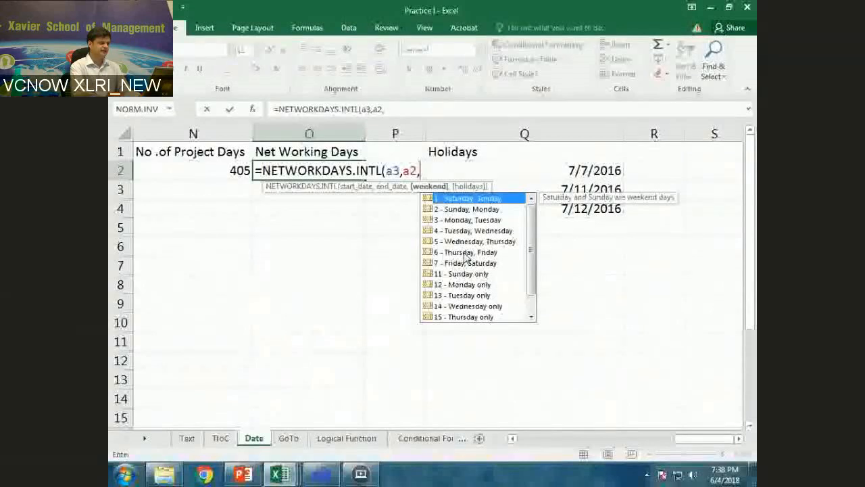
# Complete the net working days formula with weekend code 1 (Saturday, Sunday) and Q2:Q10 as the holidays range.
pyautogui.write('1,q')
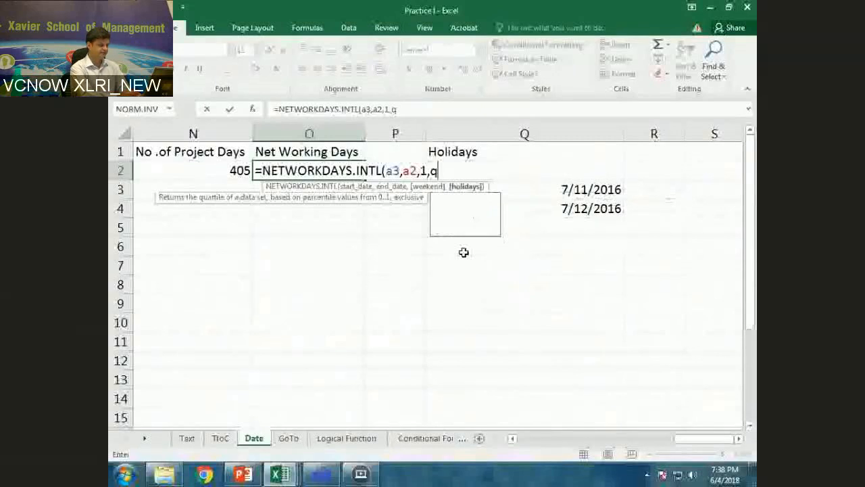
pyautogui.write('2:q10')
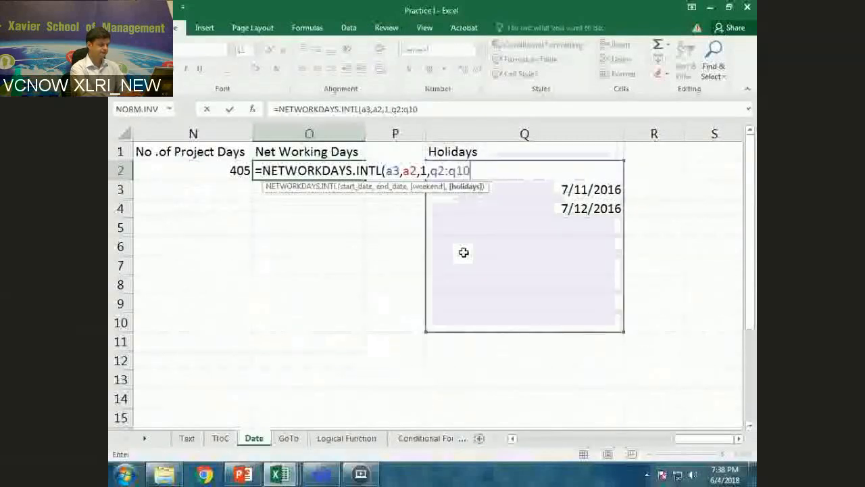
pyautogui.write(')')
pyautogui.press('Return')
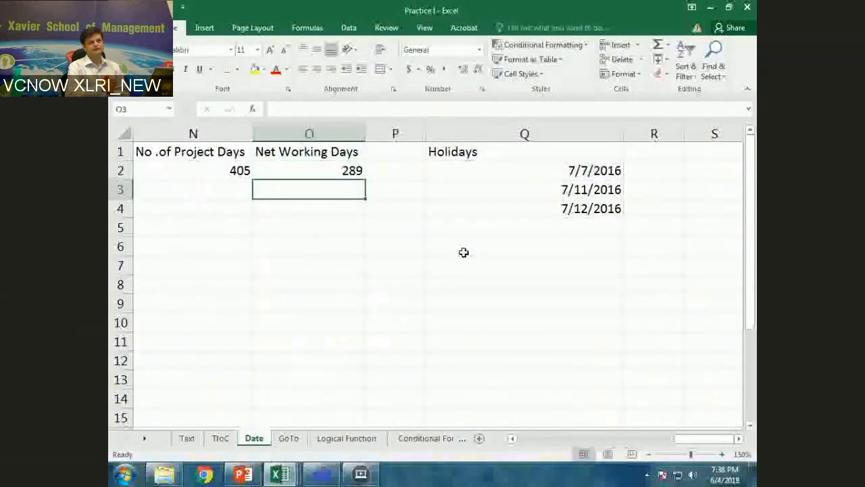
# Review the date calculations across row 2, from the Holidays column back to the source dates in column A.
pyautogui.press('Up')
pyautogui.press('Left')
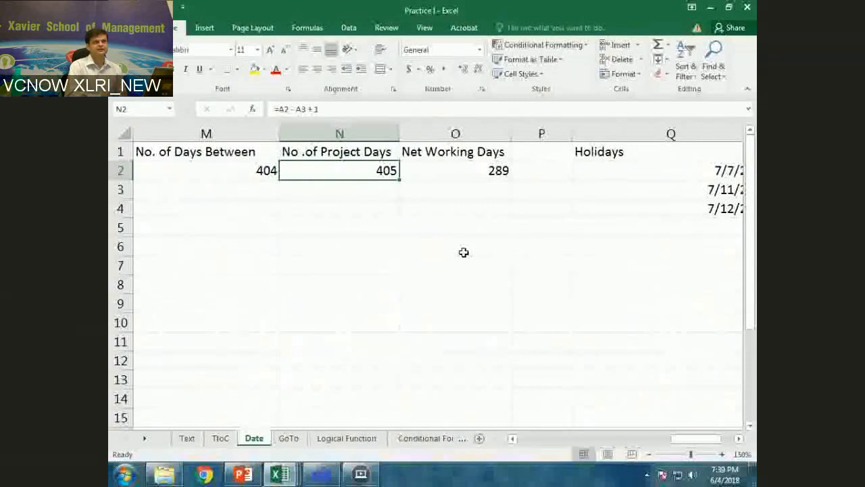
pyautogui.press('Left')
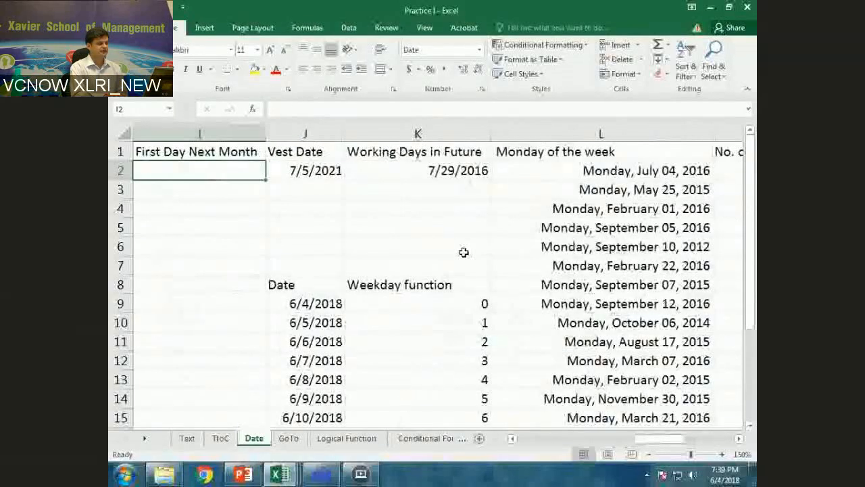
pyautogui.press('Right')
pyautogui.press('Right')
pyautogui.press('Right')
pyautogui.press('Right')
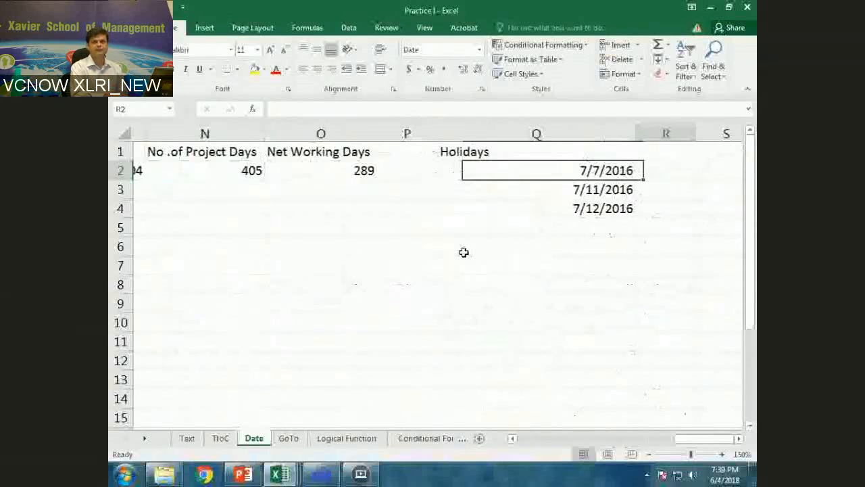
pyautogui.press('Right')
pyautogui.press('Right')
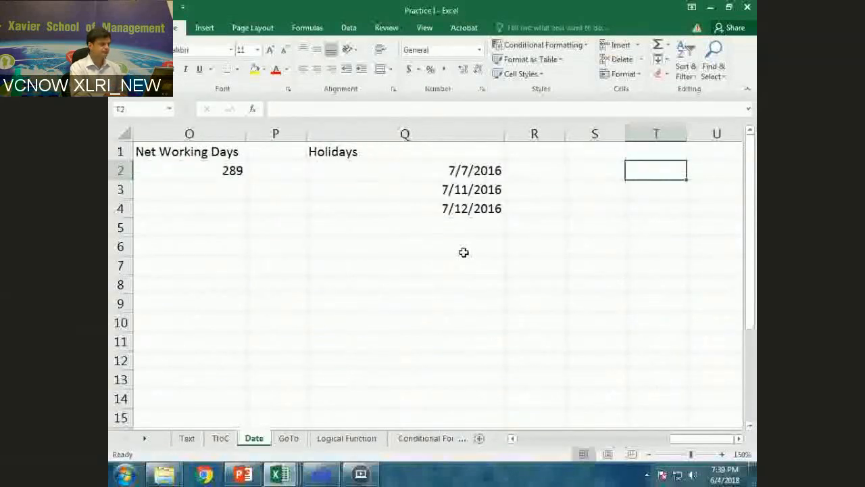
pyautogui.press('Left')
pyautogui.press('Left')
pyautogui.press('Left')
pyautogui.press('Left')
pyautogui.press('Left')
pyautogui.press('Left')
pyautogui.press('Left')
pyautogui.press('Left')
pyautogui.press('Left')
pyautogui.press('Left')
pyautogui.press('Left')
pyautogui.press('Left')
pyautogui.press('Left')
pyautogui.press('Left')
pyautogui.press('Left')
pyautogui.press('Left')
pyautogui.press('Left')
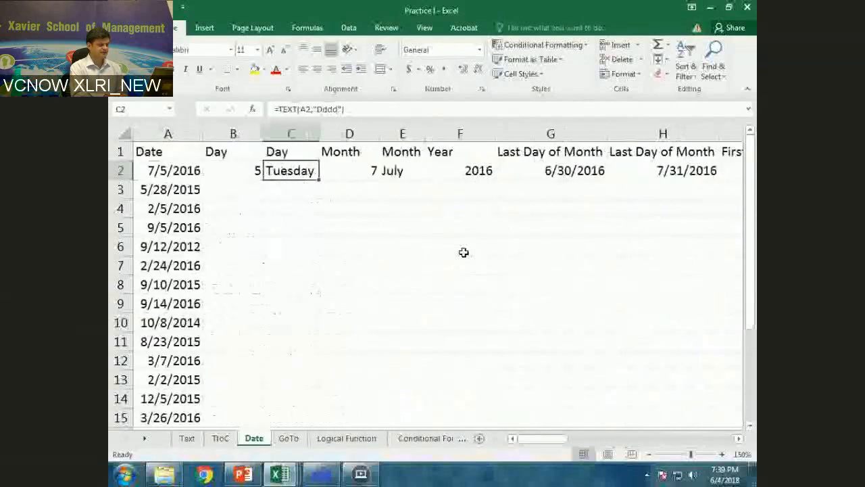